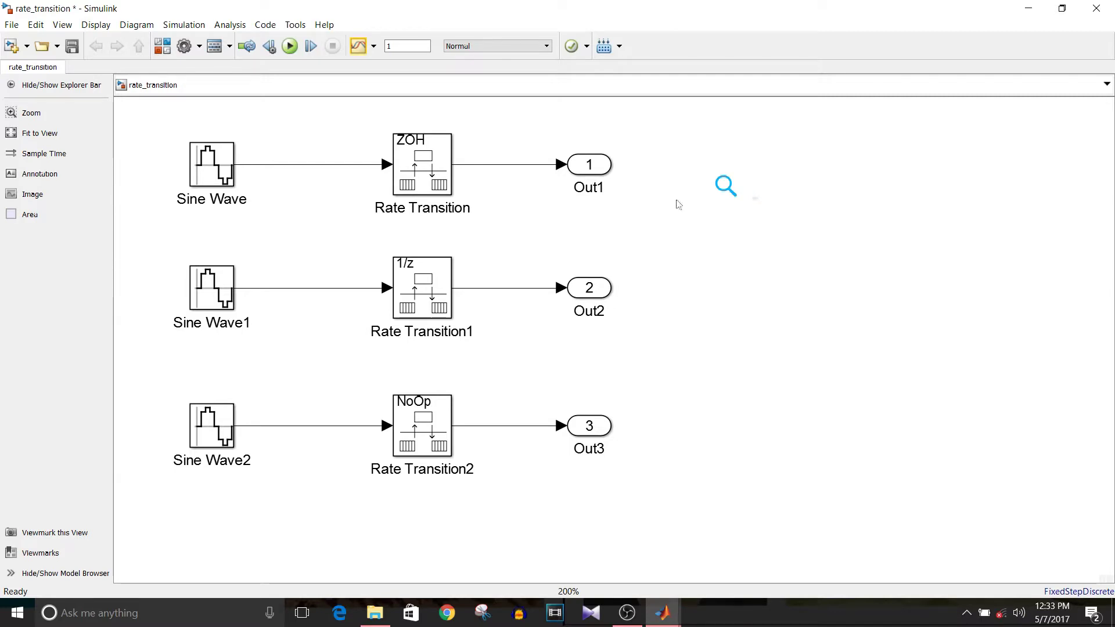
Step: Point out the ZOH Rate Transition block, the three Sine Wave sources and the Out1–Out3 ports
left_click(452, 193)
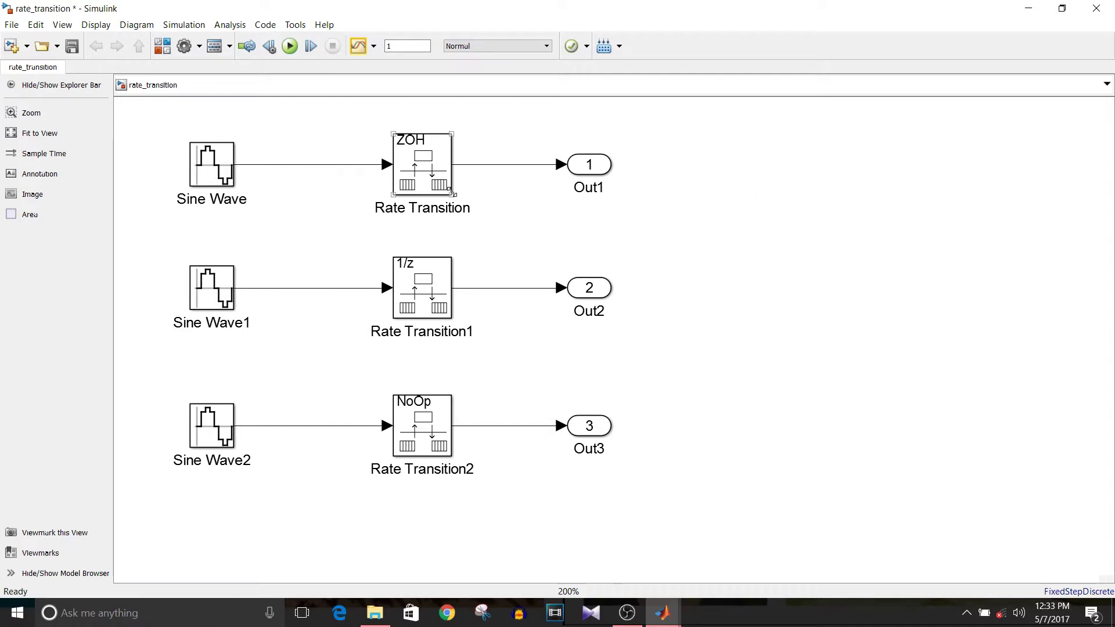
left_click(569, 181)
left_click(218, 154)
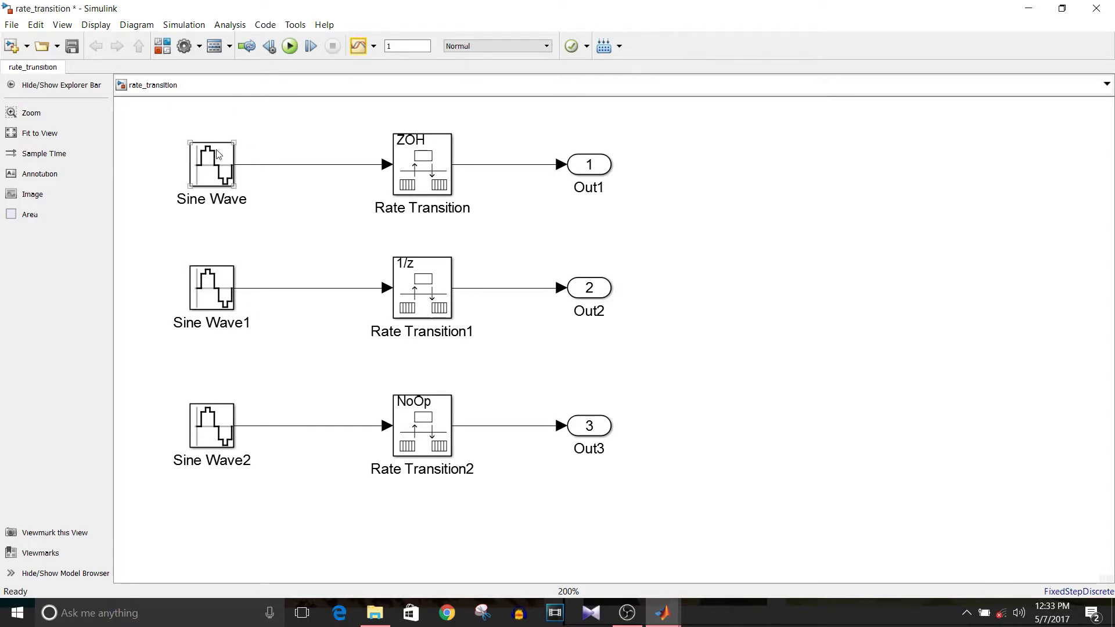
left_click(224, 301)
left_click(205, 438)
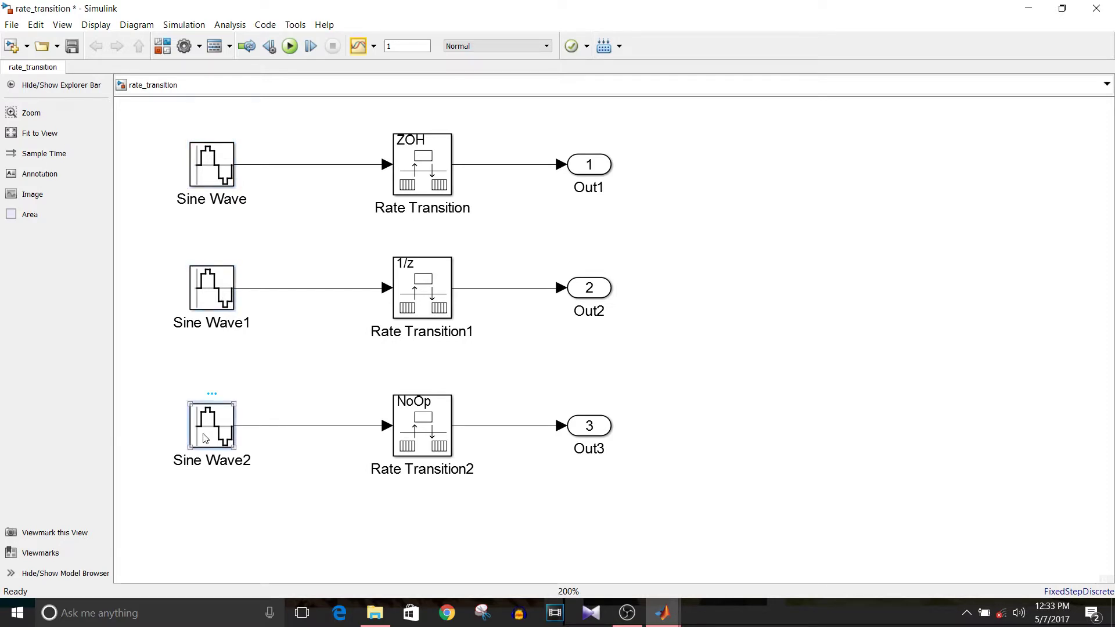
left_click(593, 172)
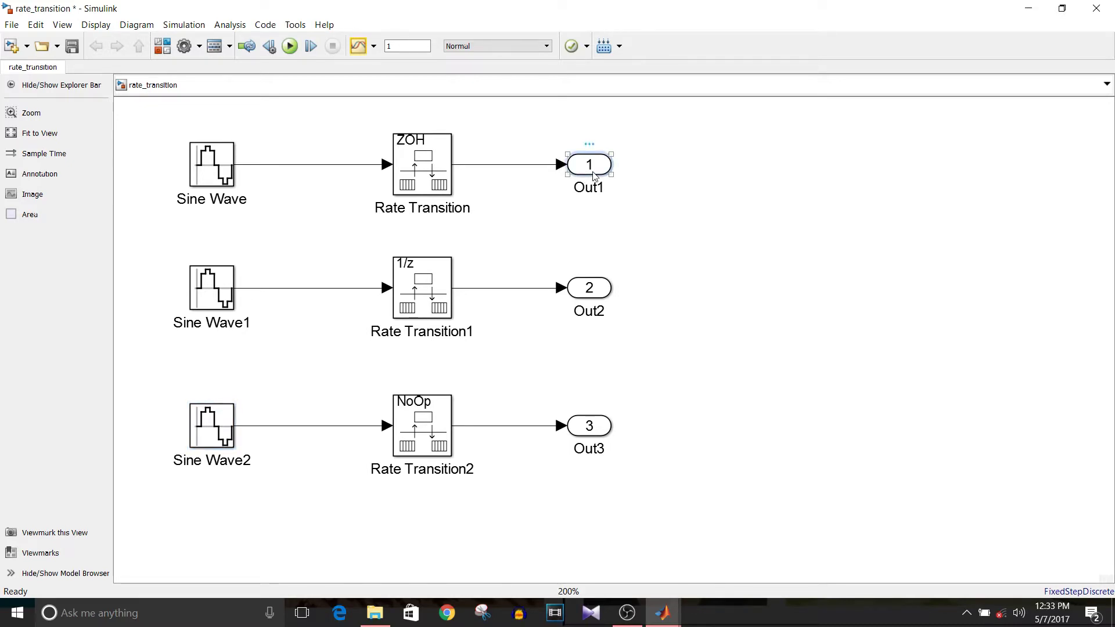
left_click(596, 289)
left_click(591, 426)
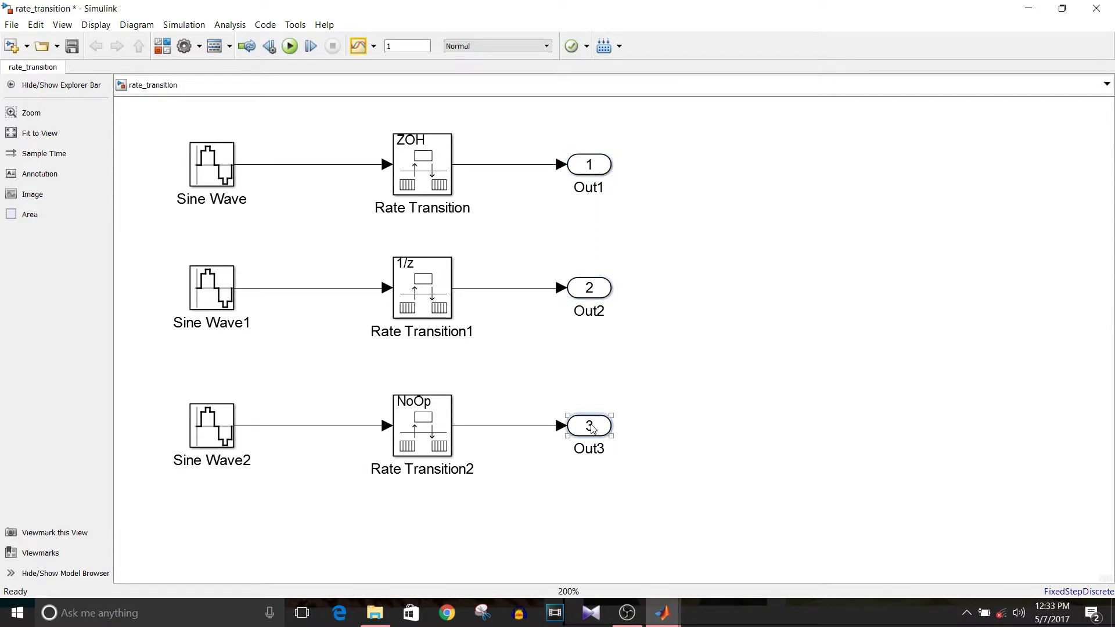
Step: Trace each Sine Wave source through its Rate Transition block to its output port
left_click(225, 443)
left_click(428, 180)
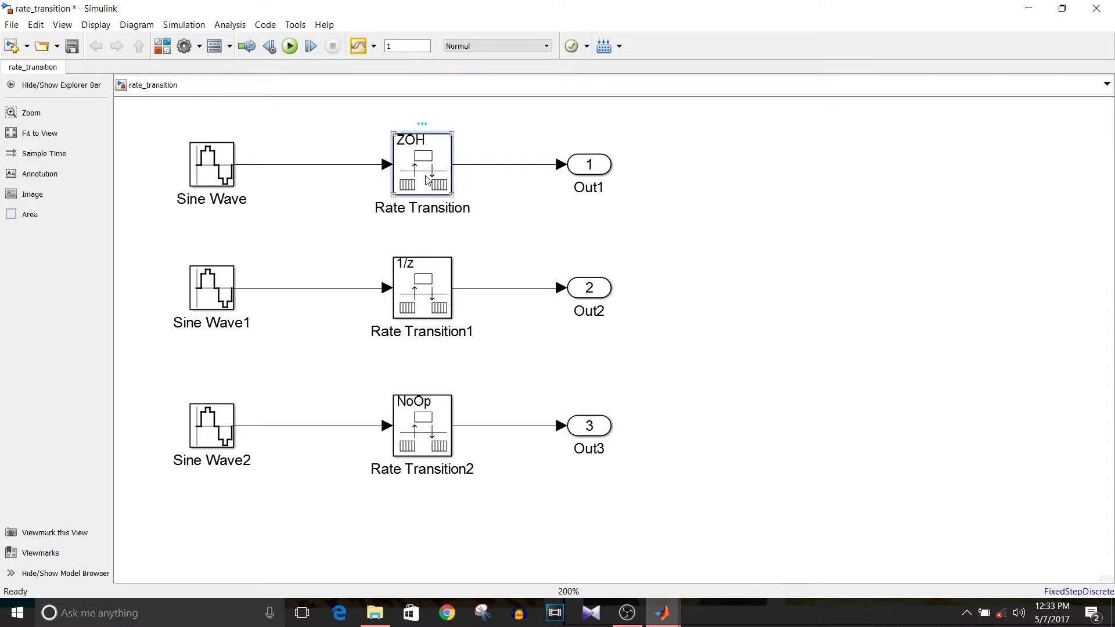
left_click(212, 174)
left_click(589, 166)
left_click(200, 290)
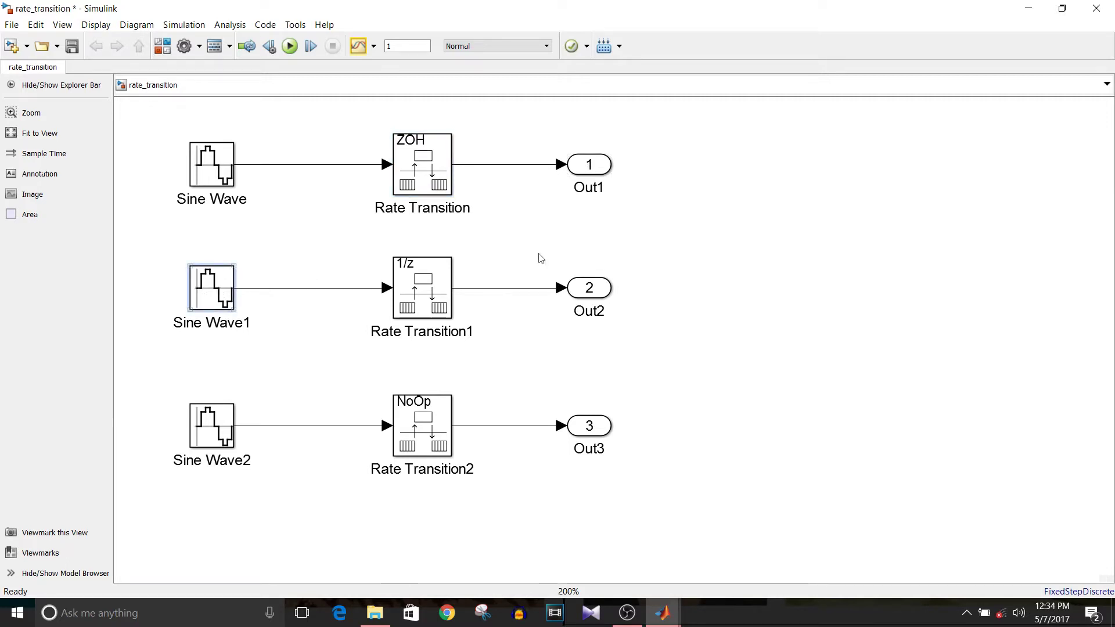
left_click(589, 289)
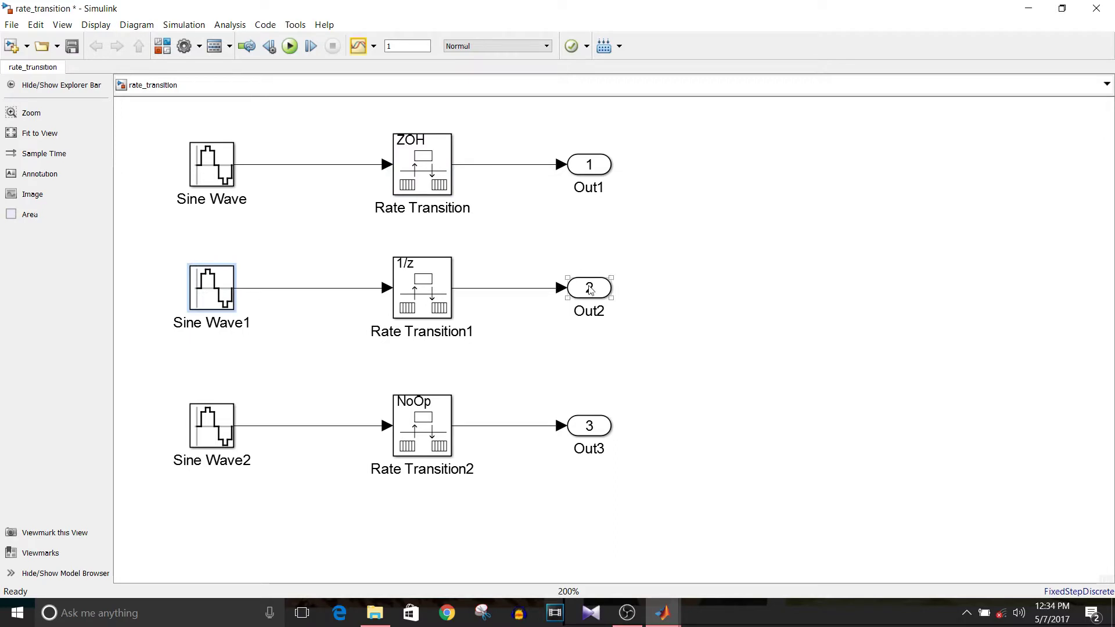
left_click(221, 308)
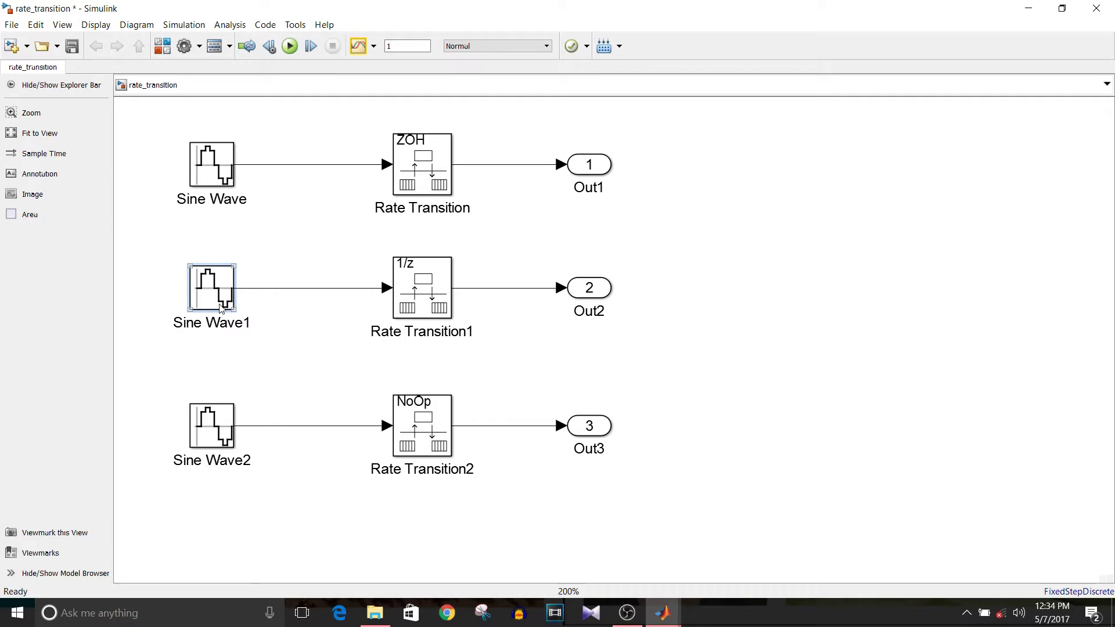
Step: Set Rate Transition1's initial conditions to 10
double_click(436, 302)
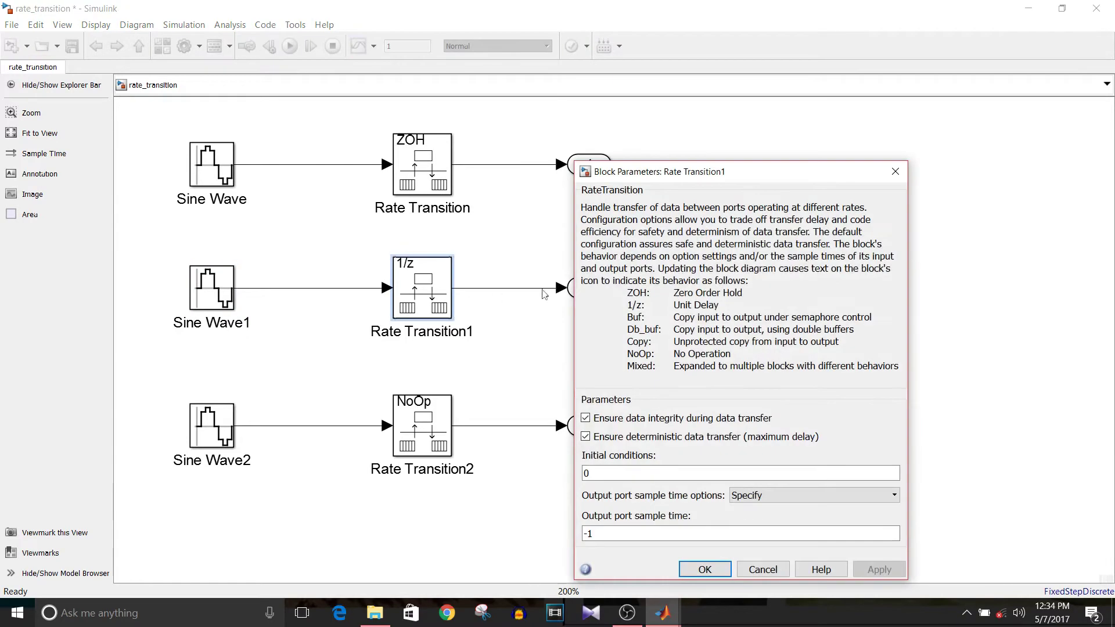
double_click(620, 472)
type("10")
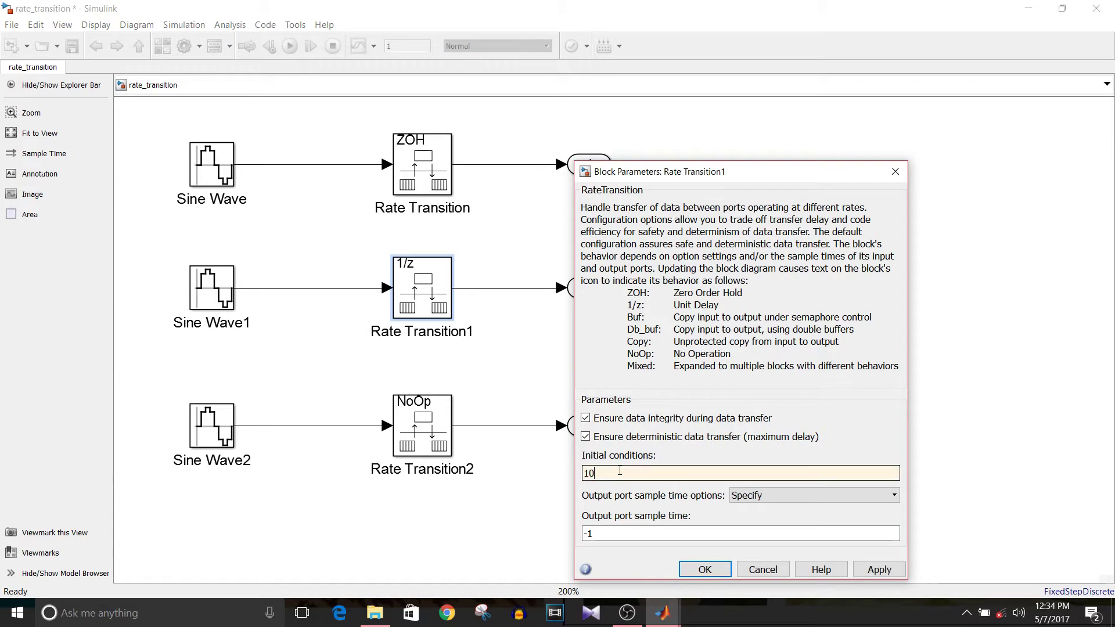
left_click(687, 570)
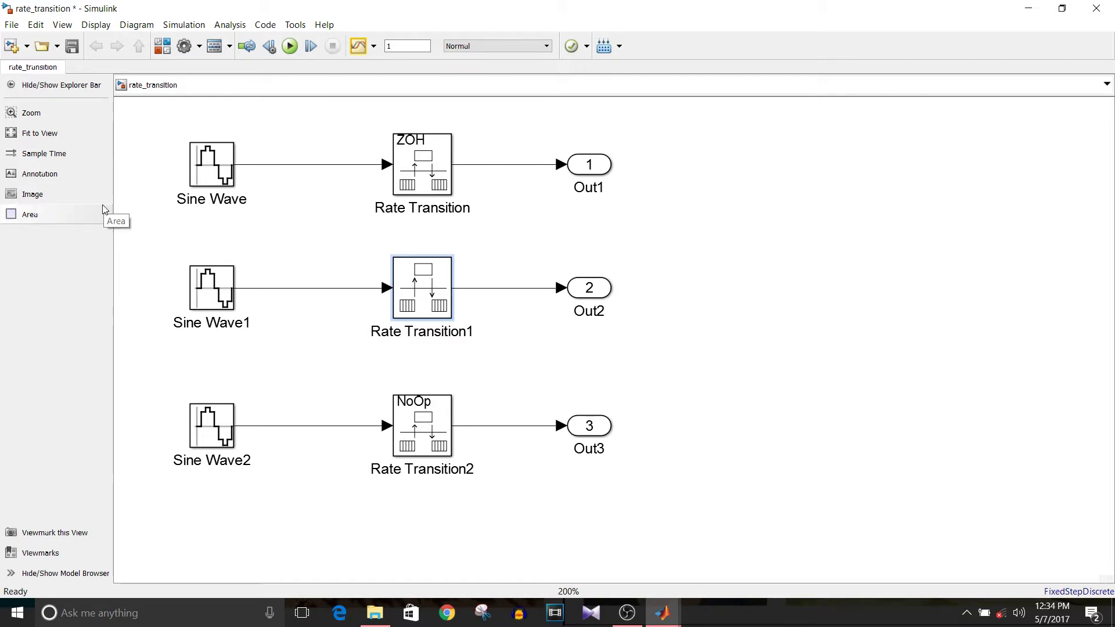
Step: Show all sample-time colours and annotations, then move the Sample Time Legend aside and close it
left_click(61, 153)
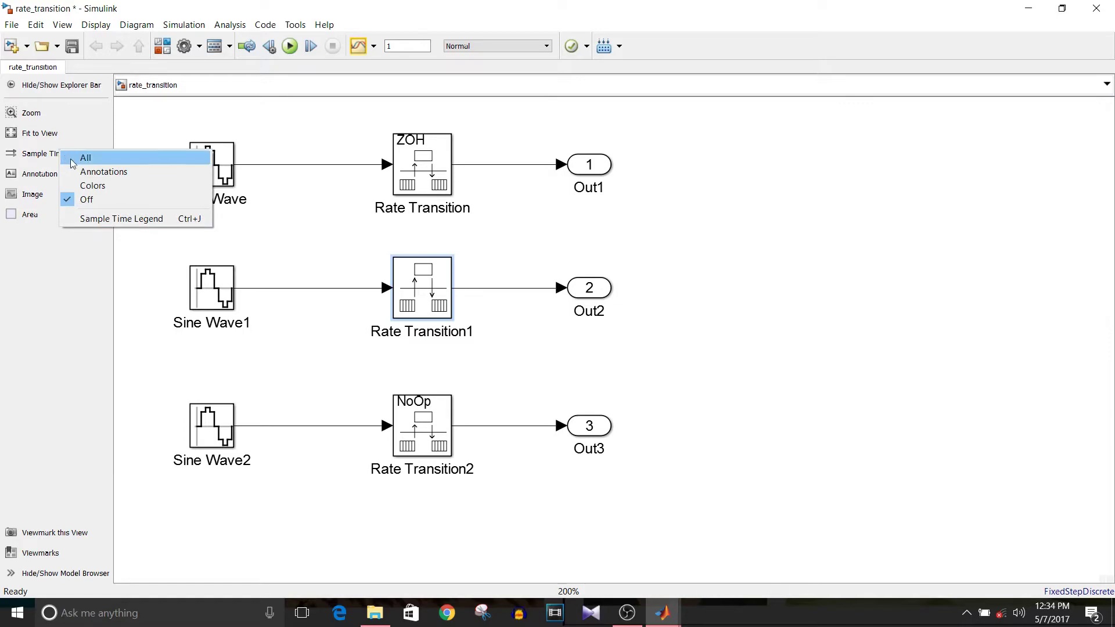
left_click(73, 162)
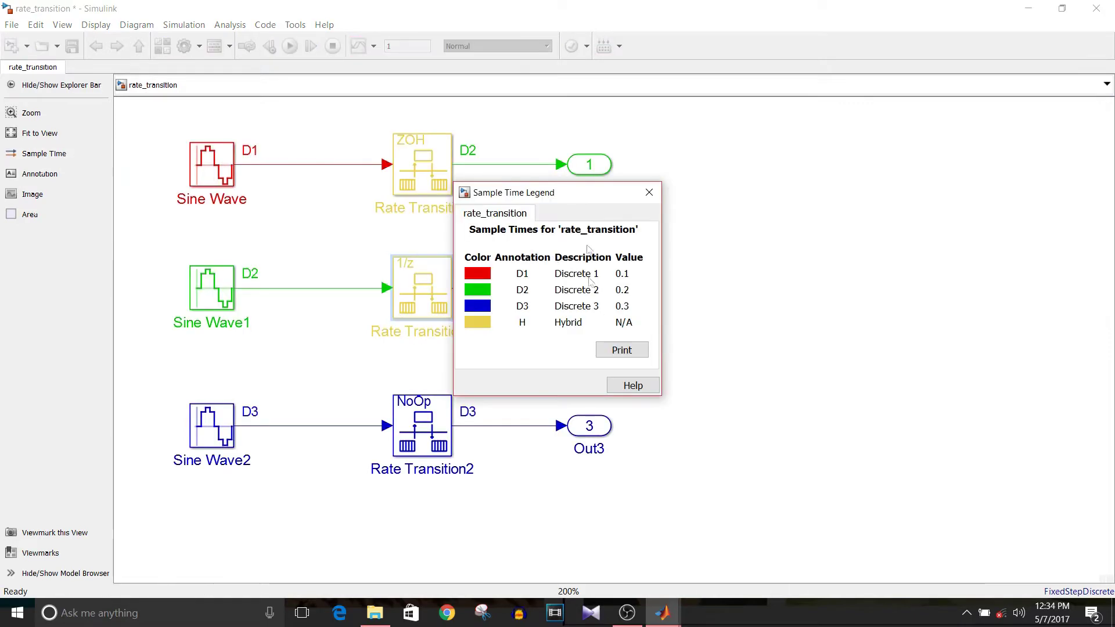
left_click_drag(591, 201, 838, 174)
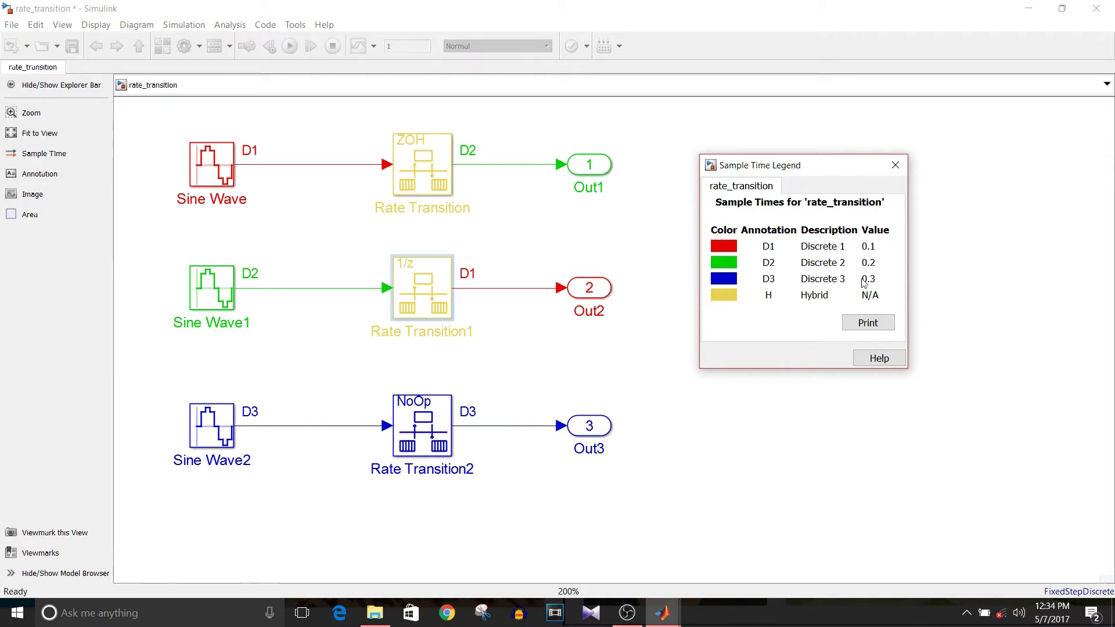
left_click(898, 168)
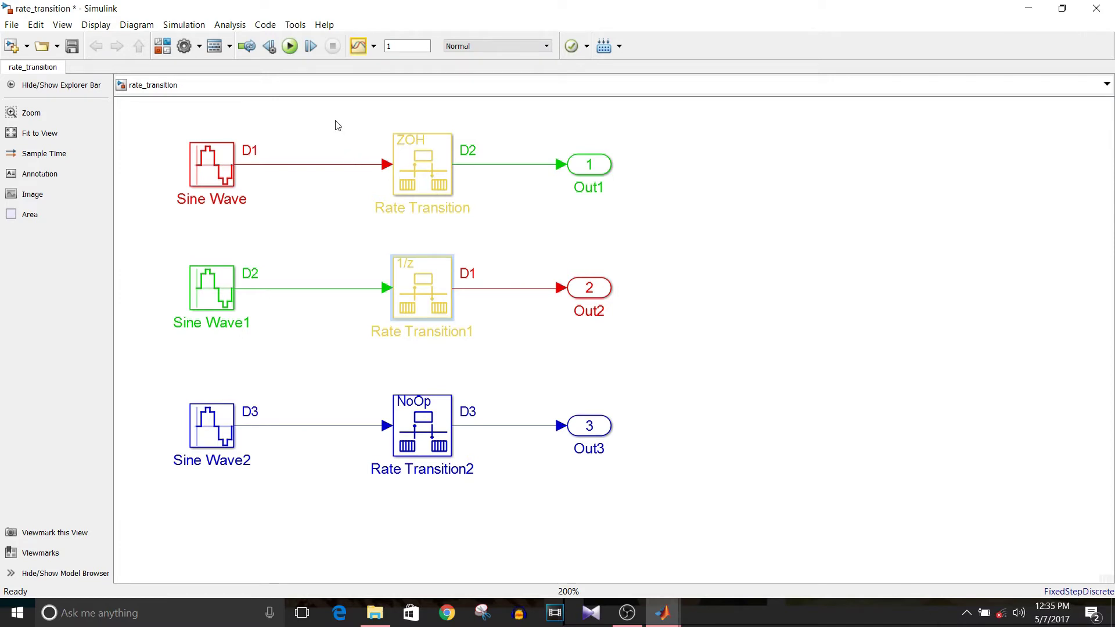
Step: Stream the three Rate Transition blocks' signals to the Data Inspector and run the simulation
left_click_drag(339, 125, 511, 482)
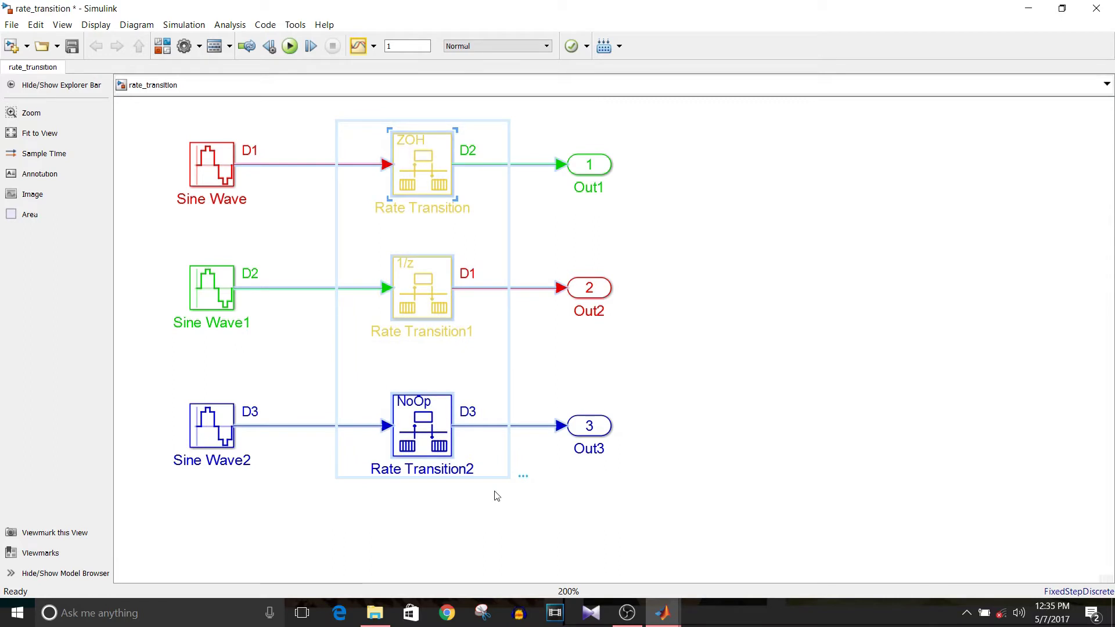
left_click(375, 47)
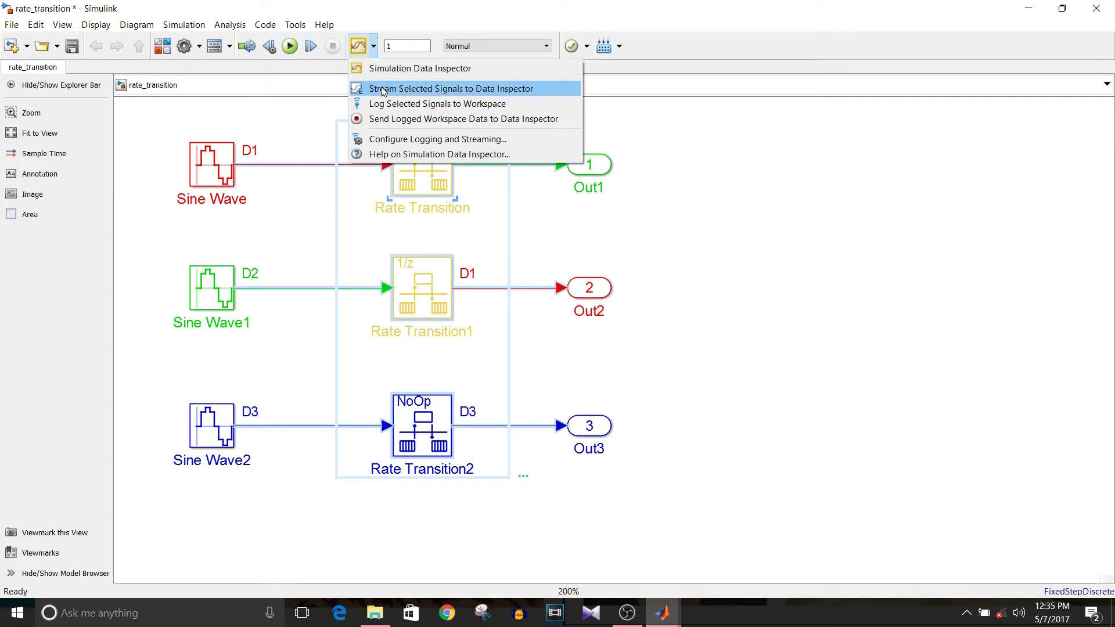
left_click(383, 91)
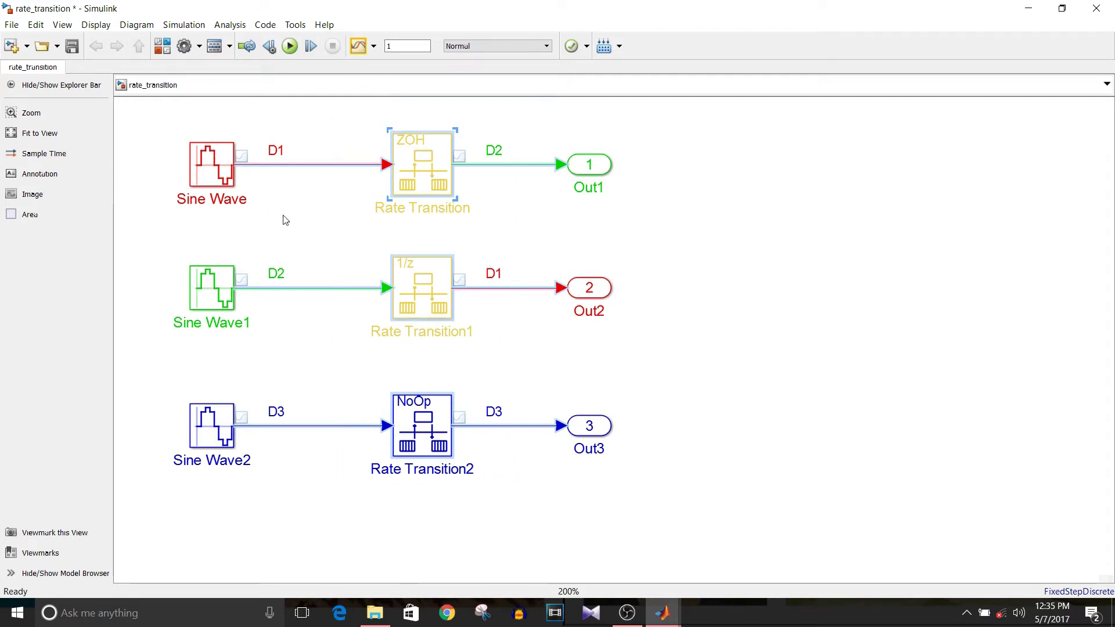
left_click(290, 46)
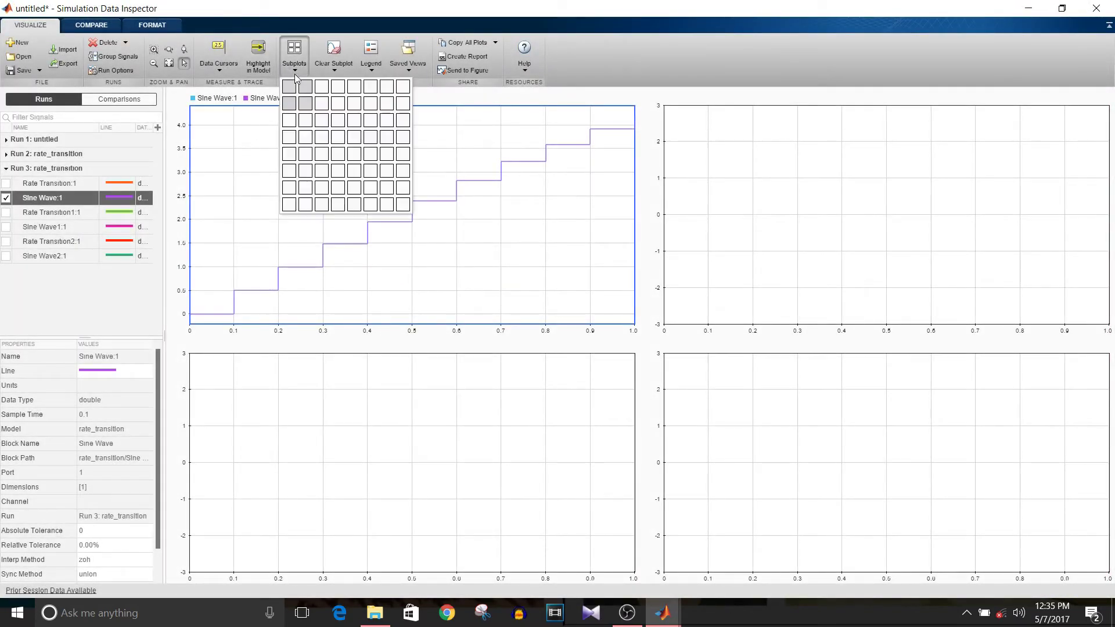
Step: Choose the 2-row by 3-column subplot layout in the Data Inspector
left_click(322, 105)
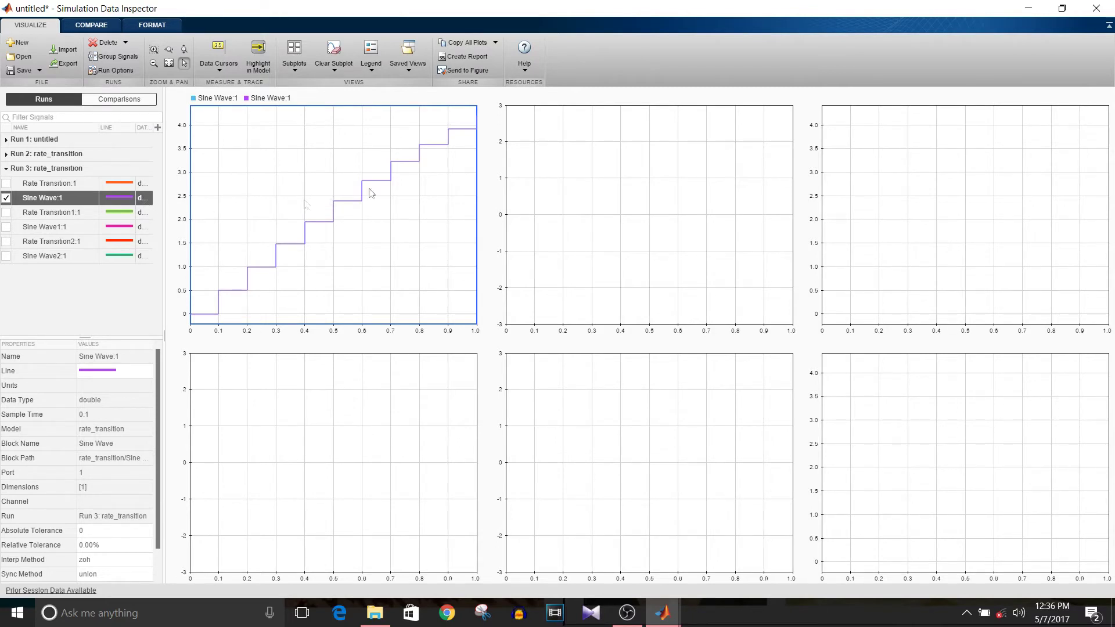
Step: Plot Sine Wave1:1, Sine Wave2:1, Rate Transition:1, Rate Transition1:1 and Rate Transition2:1 in the empty subplots
left_click(635, 193)
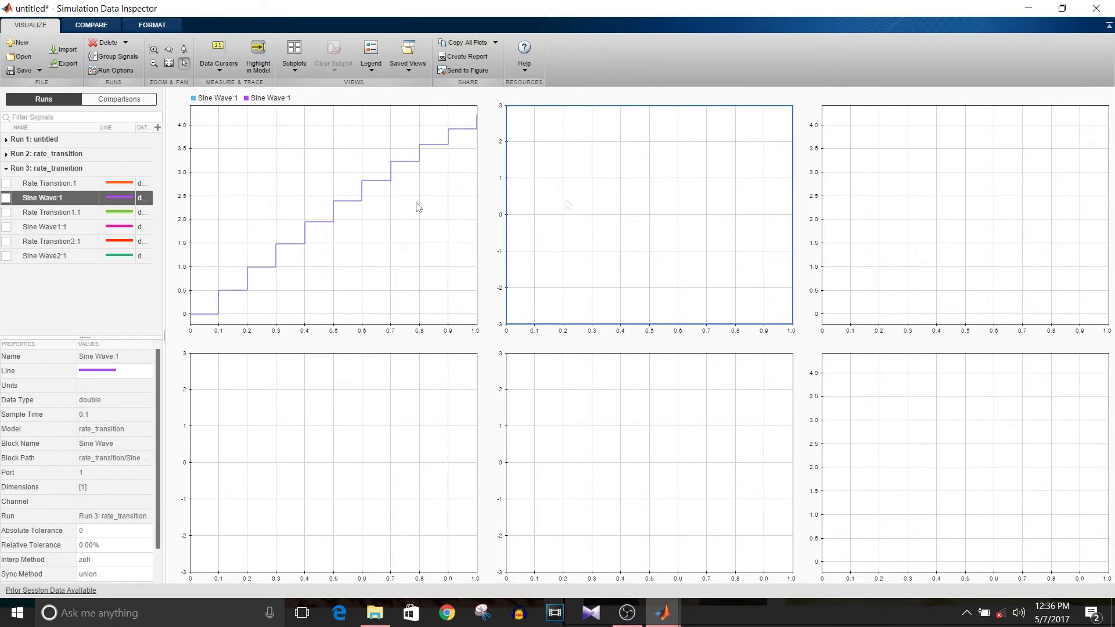
left_click(6, 227)
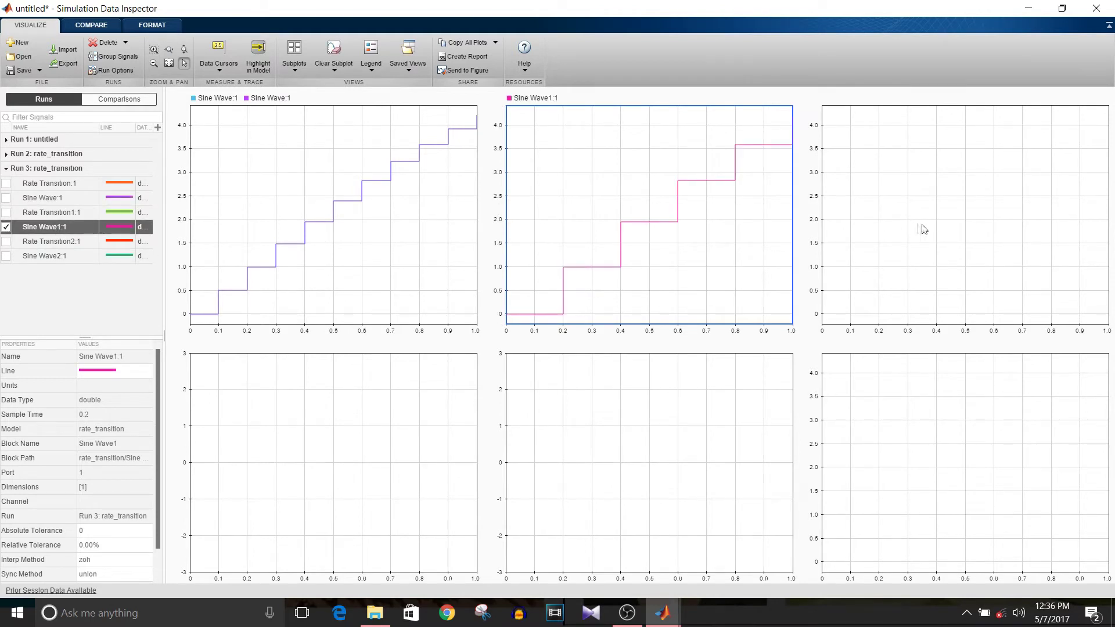
left_click(940, 230)
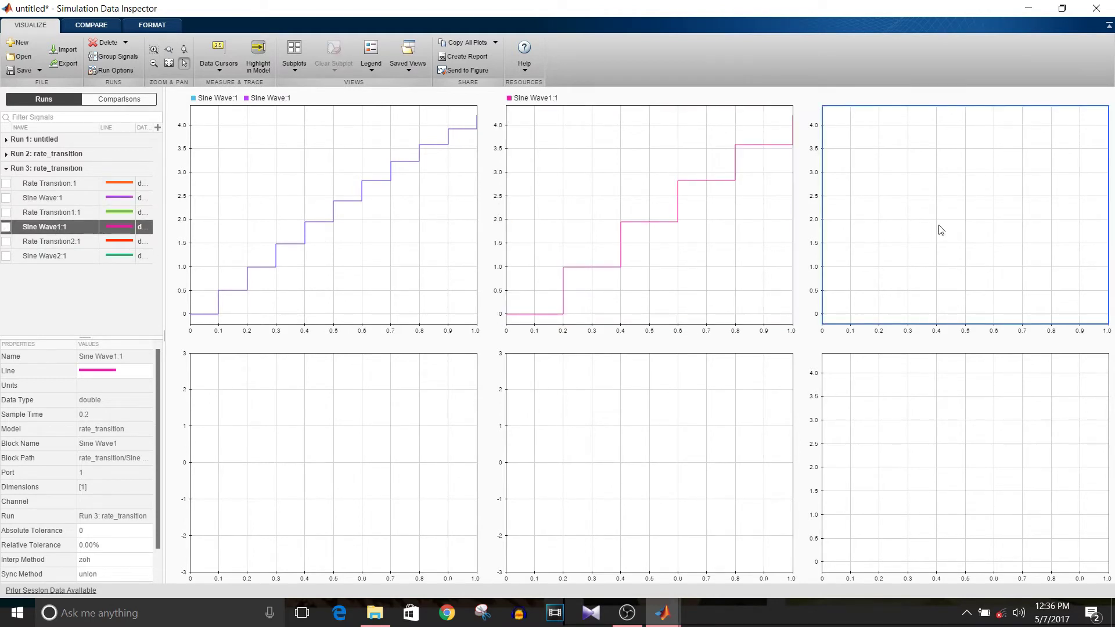
left_click(6, 258)
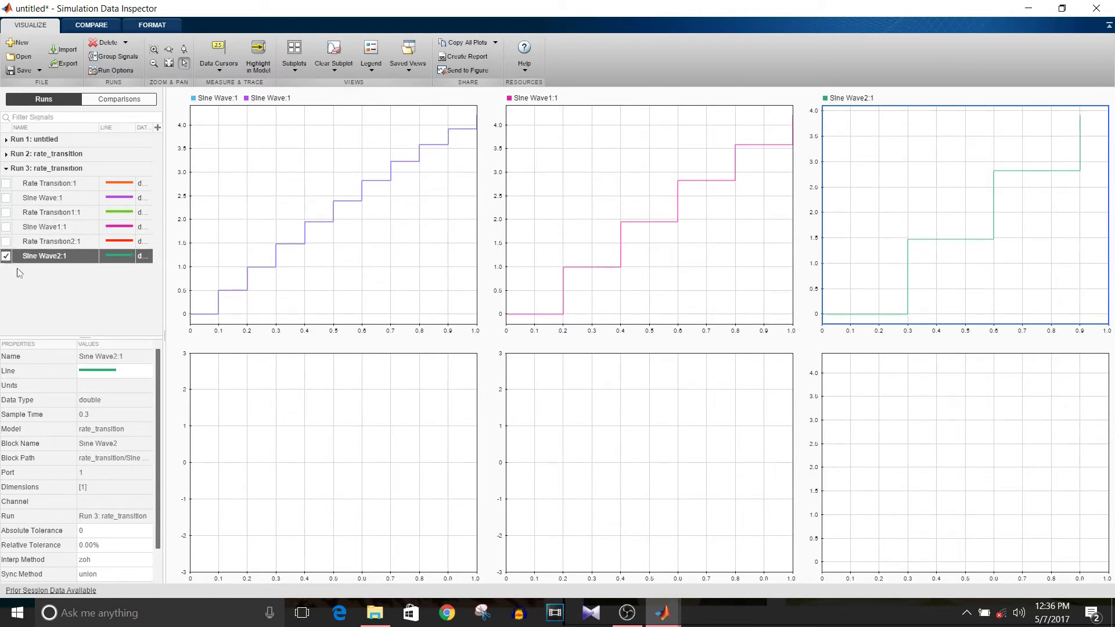
left_click(272, 513)
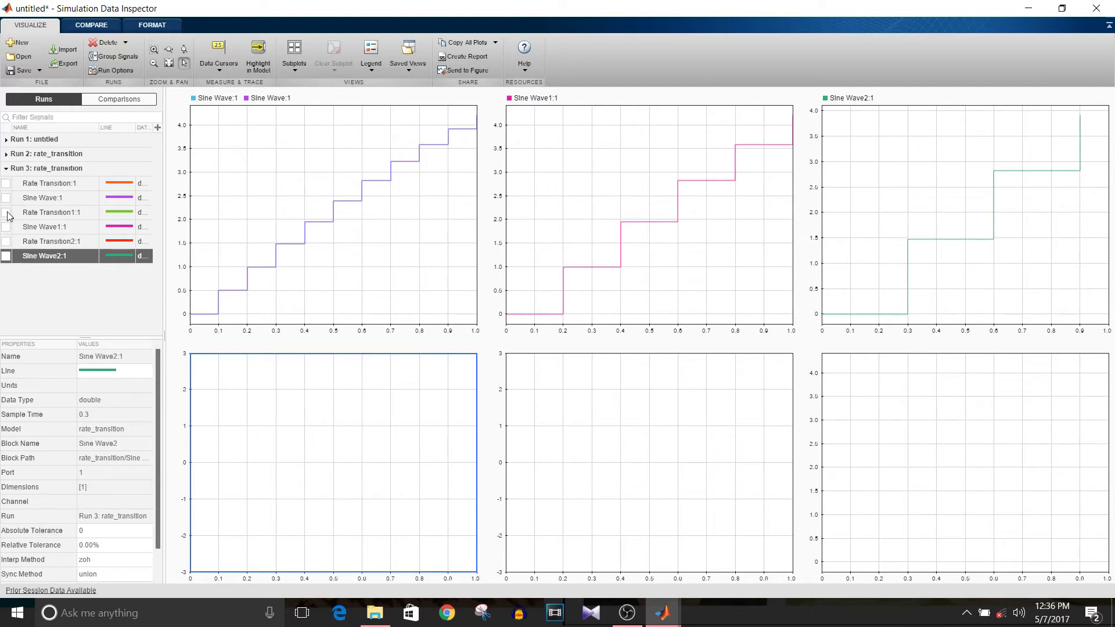
left_click(6, 184)
left_click(623, 388)
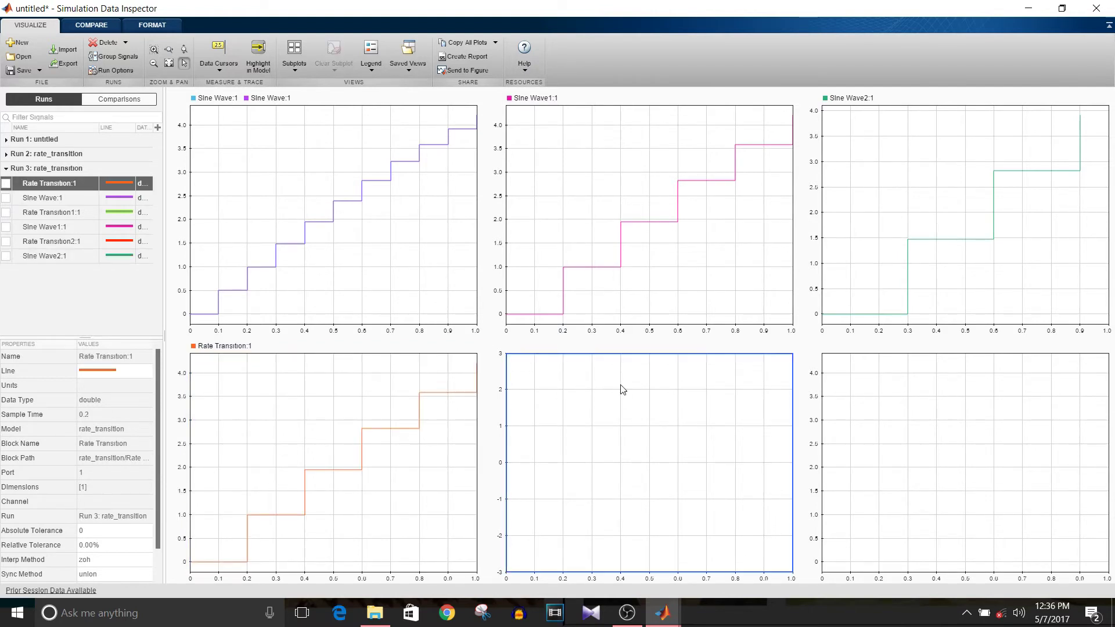
left_click(6, 212)
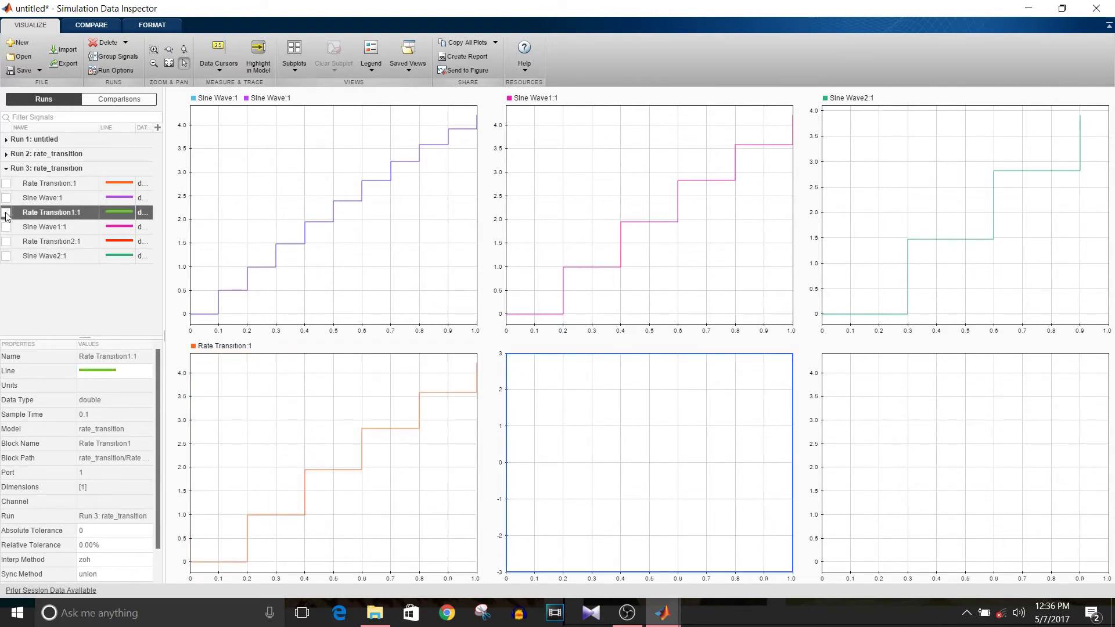
left_click(952, 445)
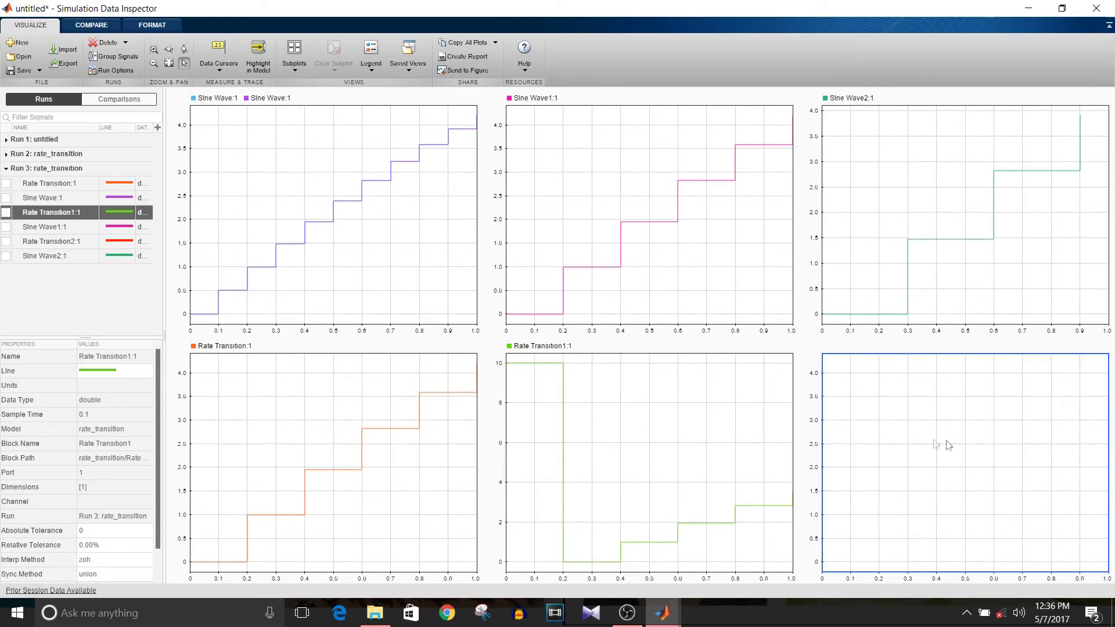
left_click(6, 242)
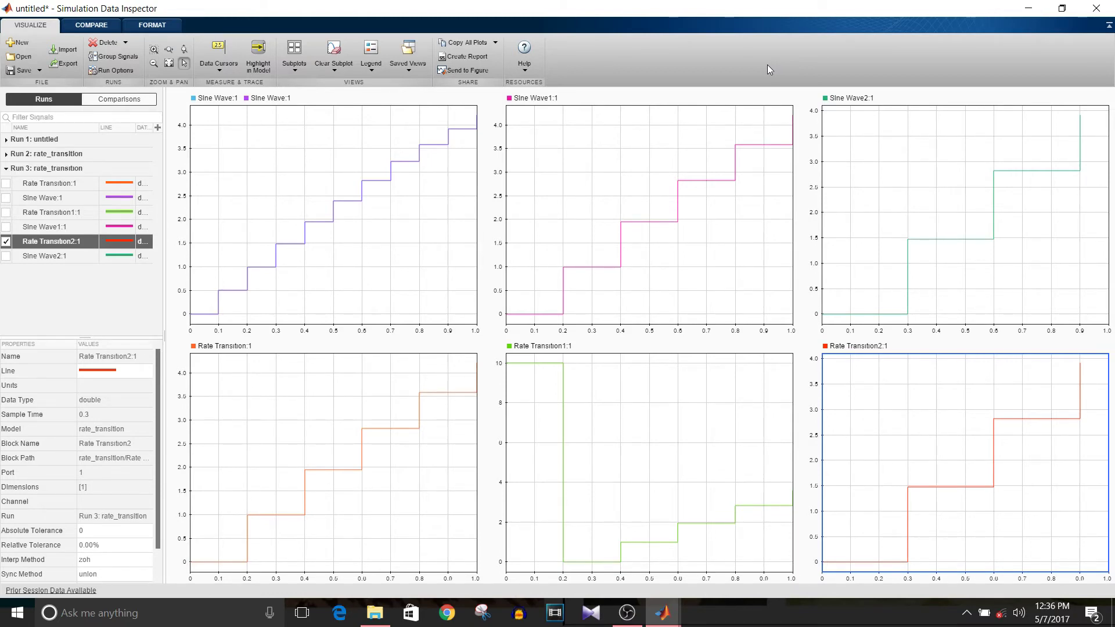
Step: Return to the model and review the ZOH Rate Transition block's parameters without changing them
left_click(1028, 8)
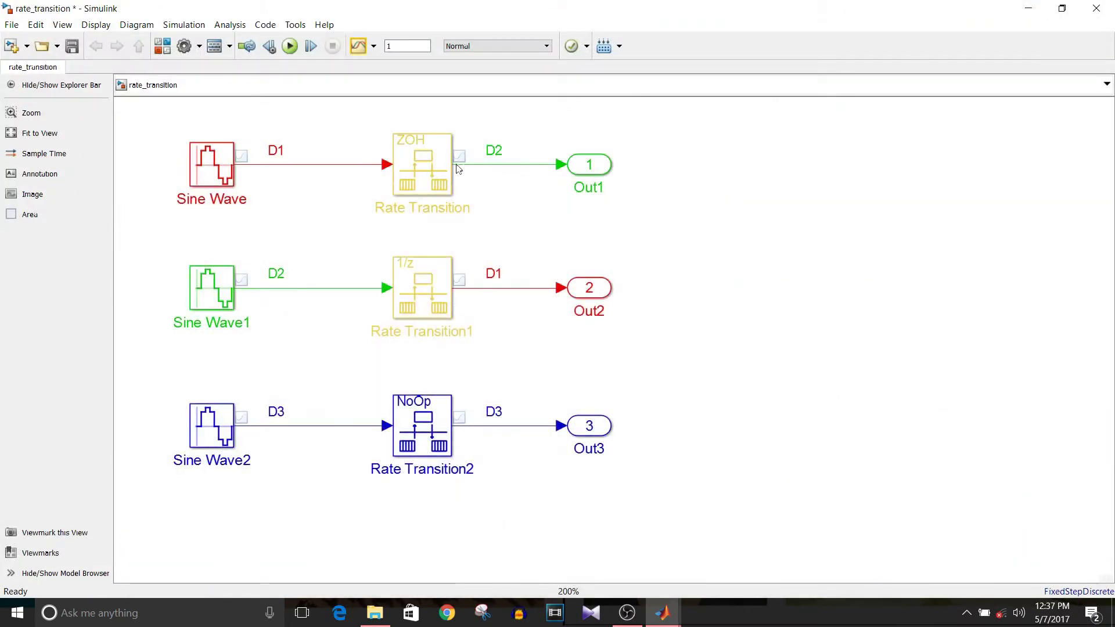
left_click(435, 162)
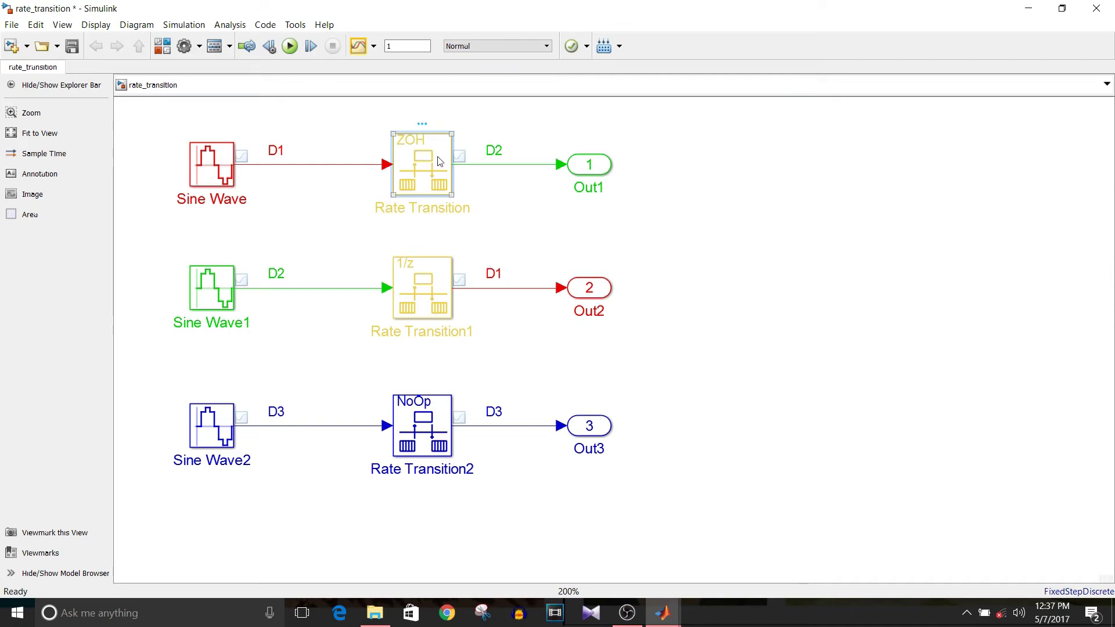
double_click(439, 161)
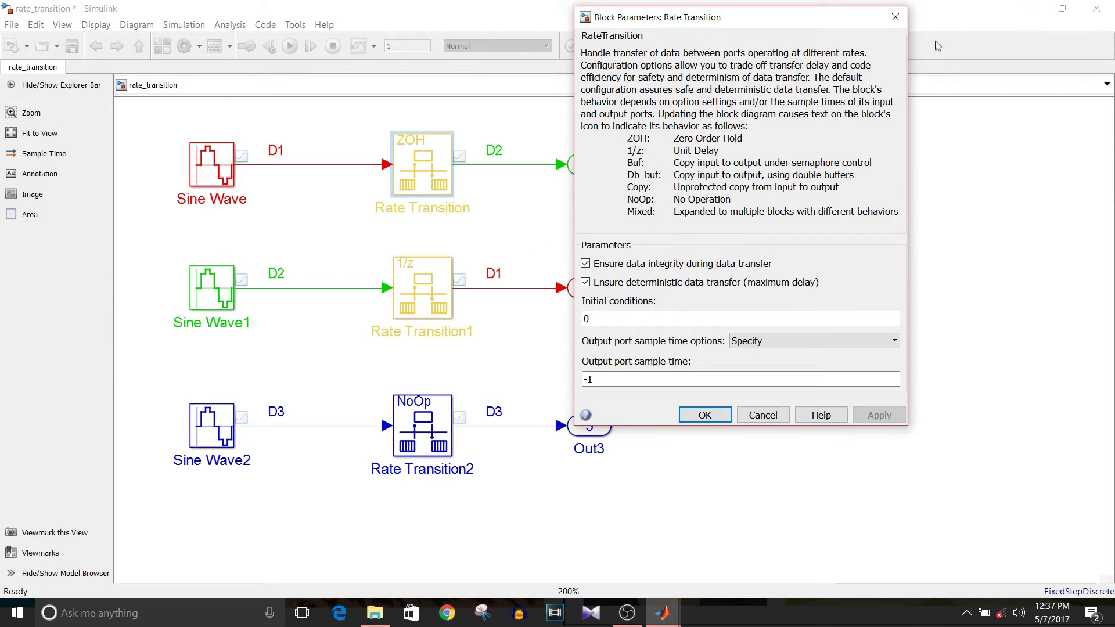
left_click(896, 17)
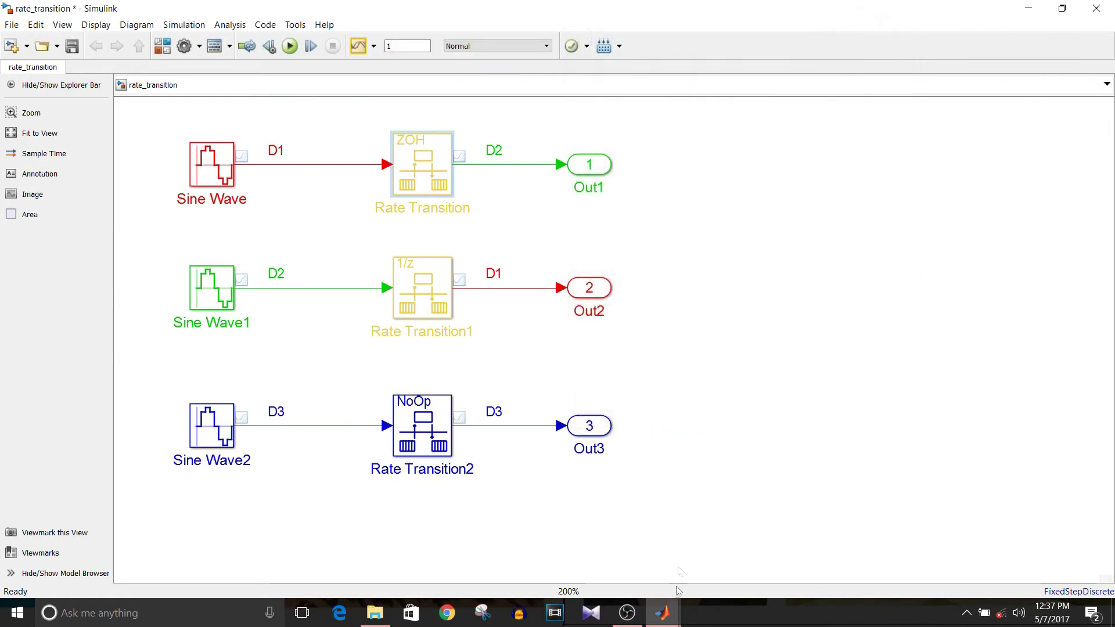
Step: Switch back to the Simulation Data Inspector window via the MATLAB taskbar icon
left_click(662, 613)
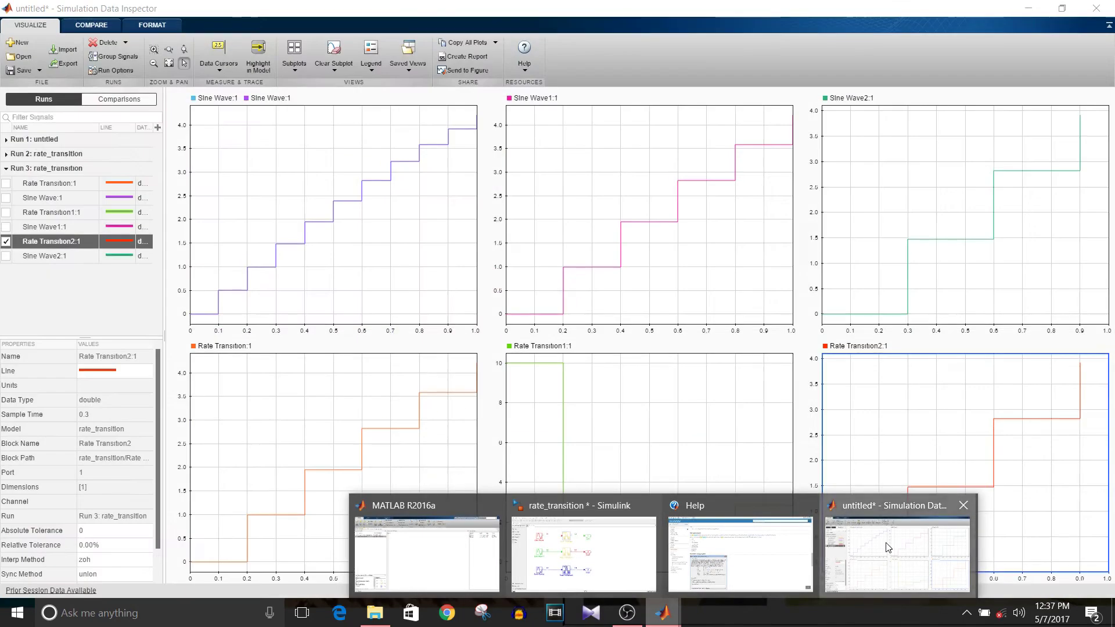
left_click(889, 547)
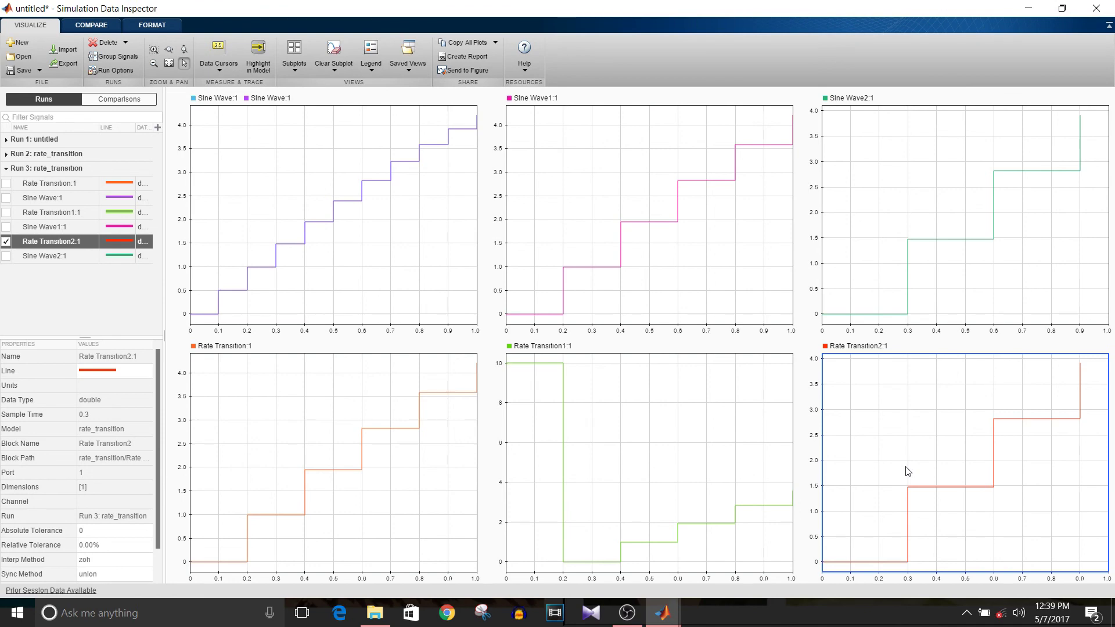
Step: Return to the rate_transition diagram and save the model
left_click(1029, 9)
left_click(416, 185)
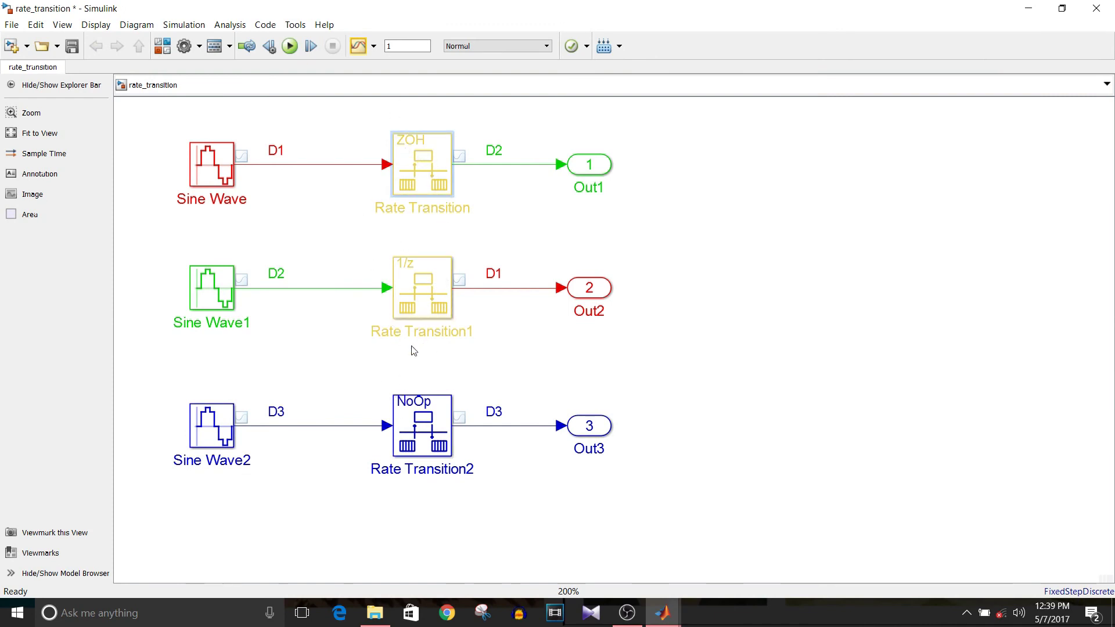
left_click(71, 46)
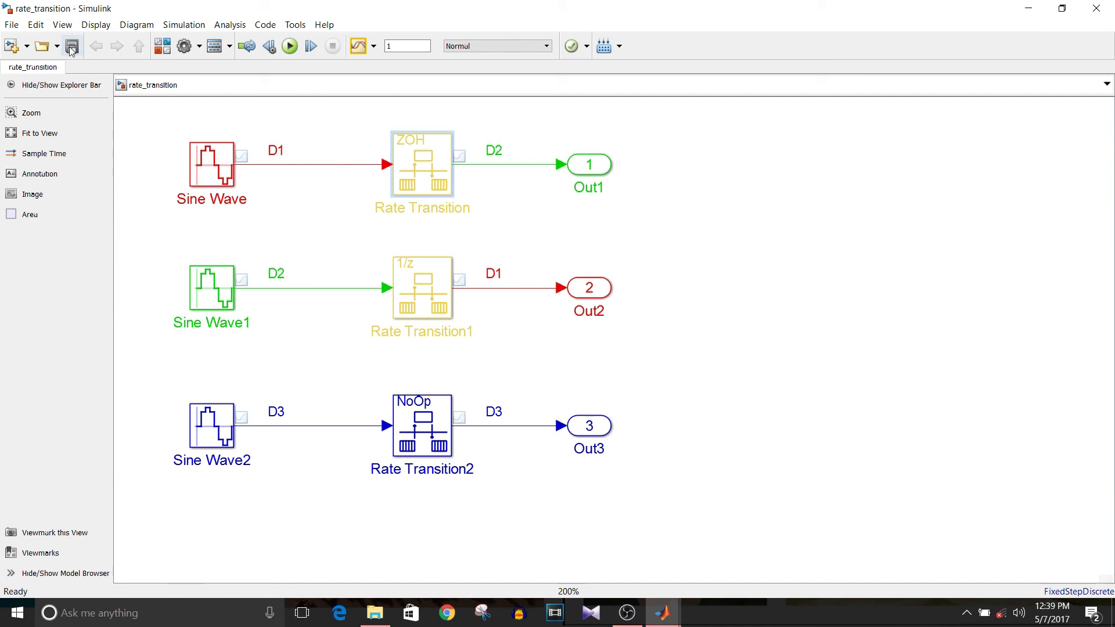